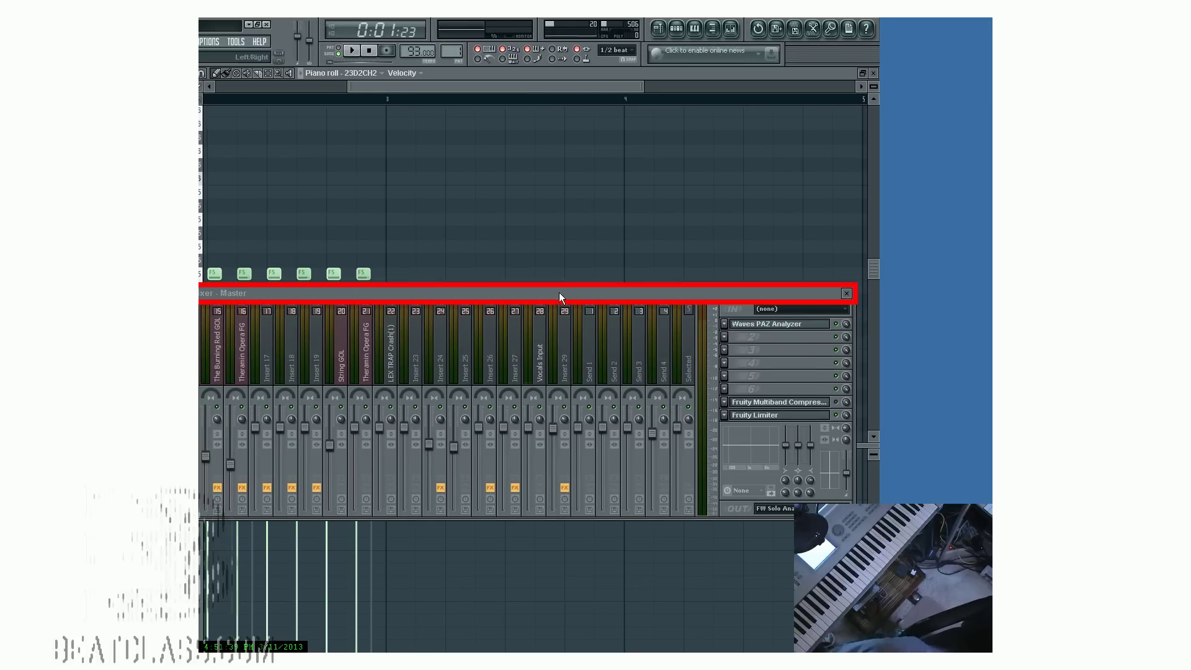
# Drag the Master mixer window slightly right so it sits beneath the piano roll
pyautogui.moveTo(559, 296); pyautogui.dragTo(590, 298)
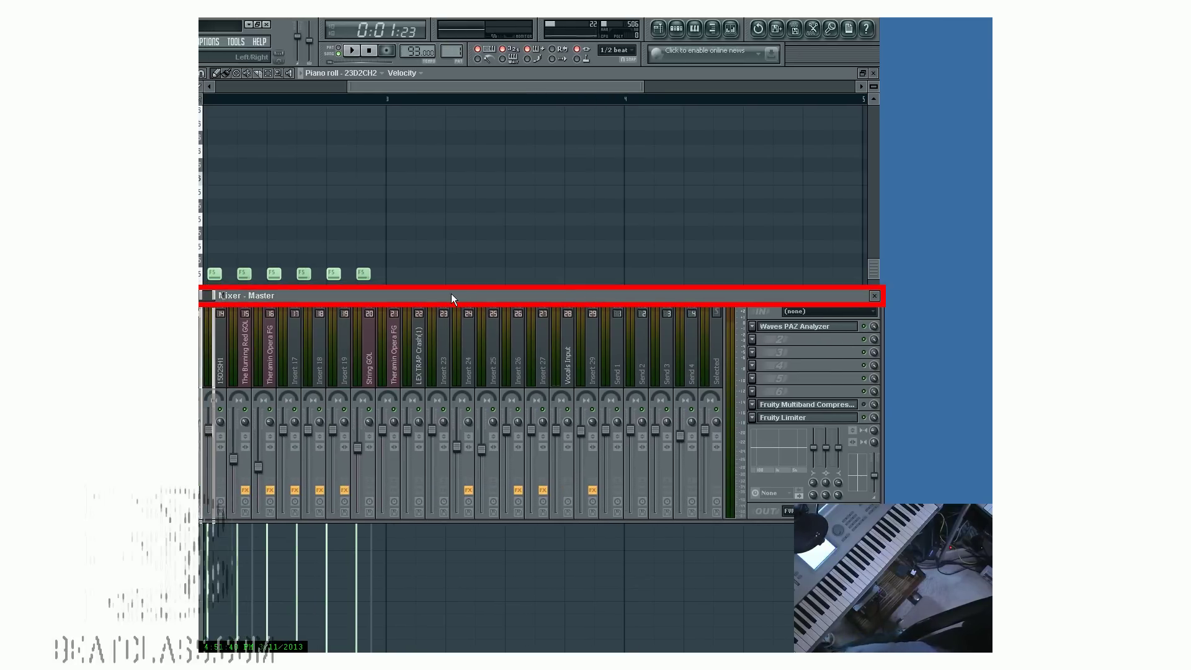